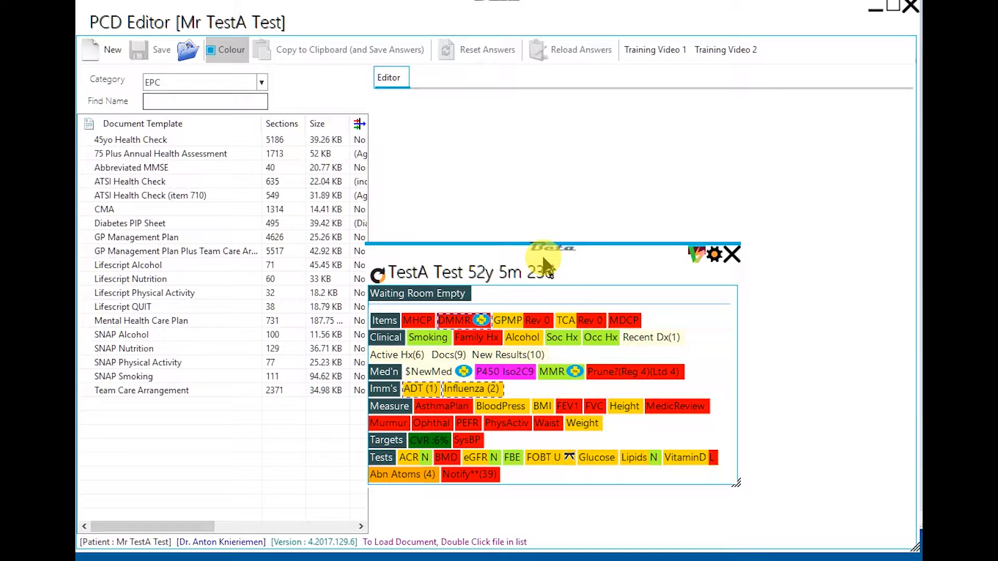
Step: Open Patient Centric Documents for the current patient from the floating patient summary's tools
drag(544, 260, 557, 212)
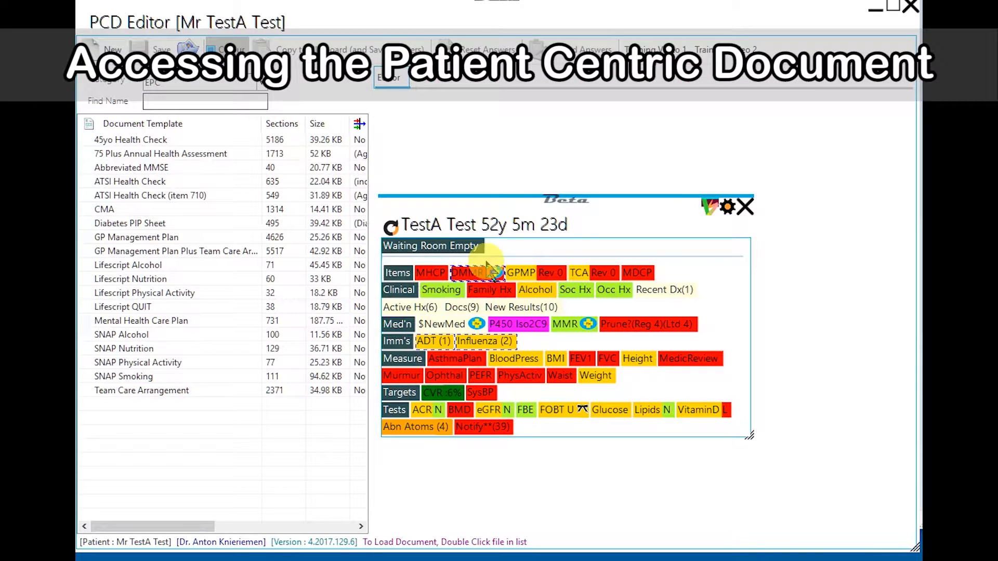
click(712, 209)
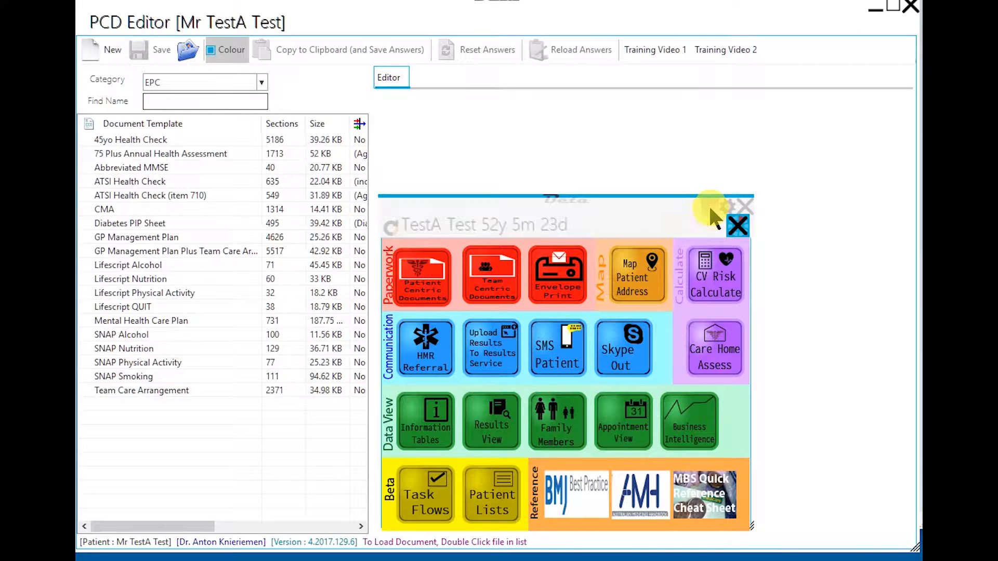
click(426, 284)
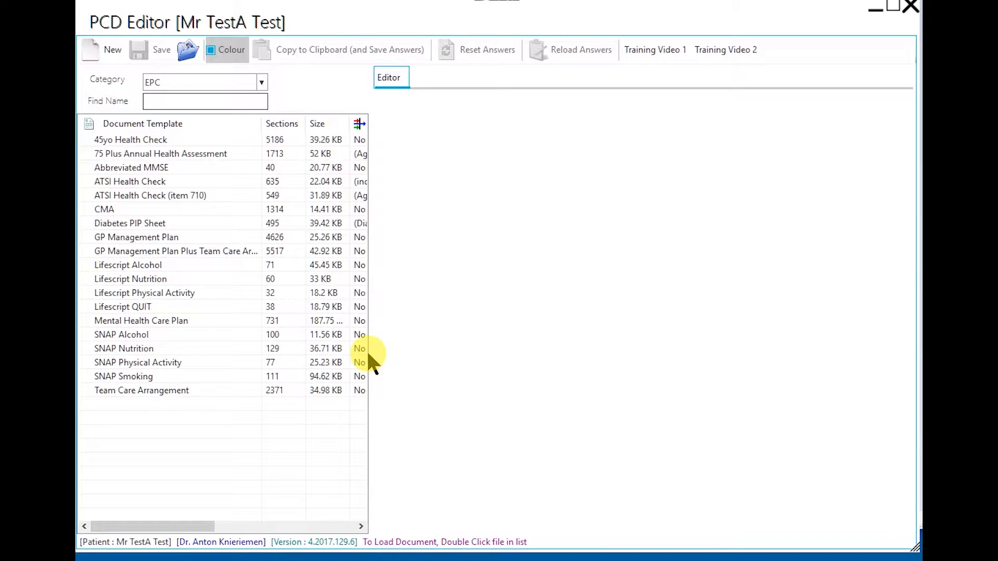
Step: Widen the template list, load the Mental Health Care Plan template and show its service providers
drag(369, 353, 453, 356)
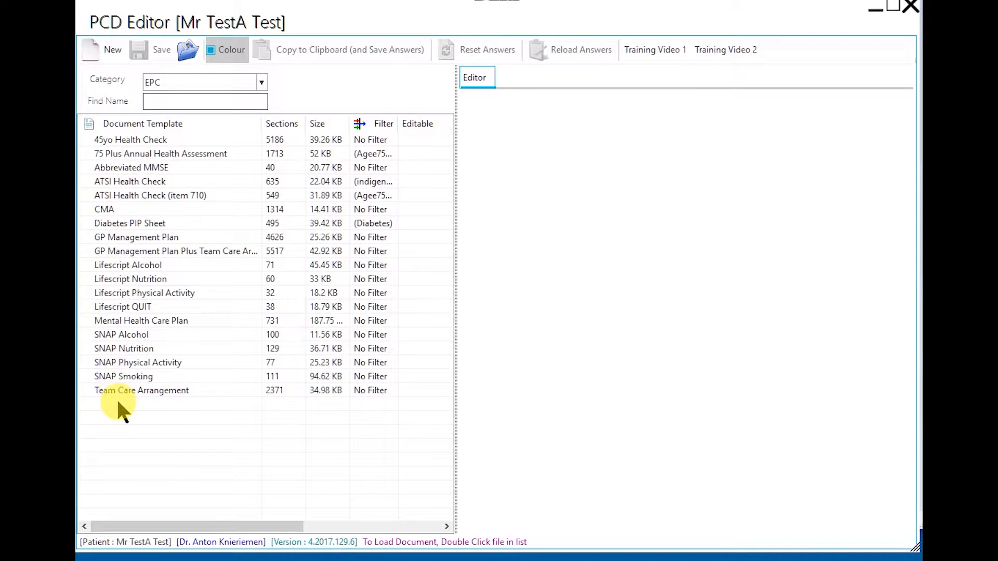
click(136, 321)
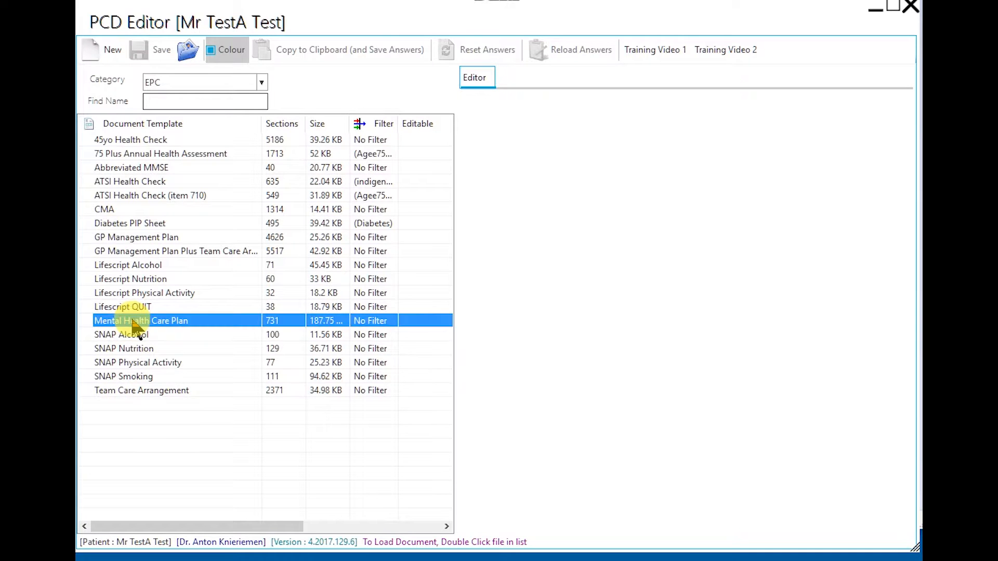
double_click(150, 325)
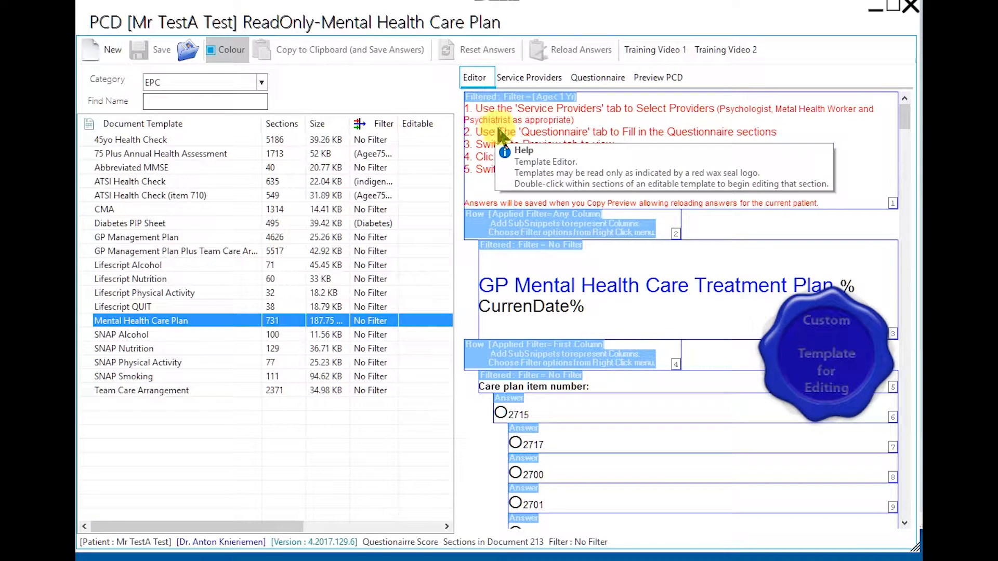
click(638, 137)
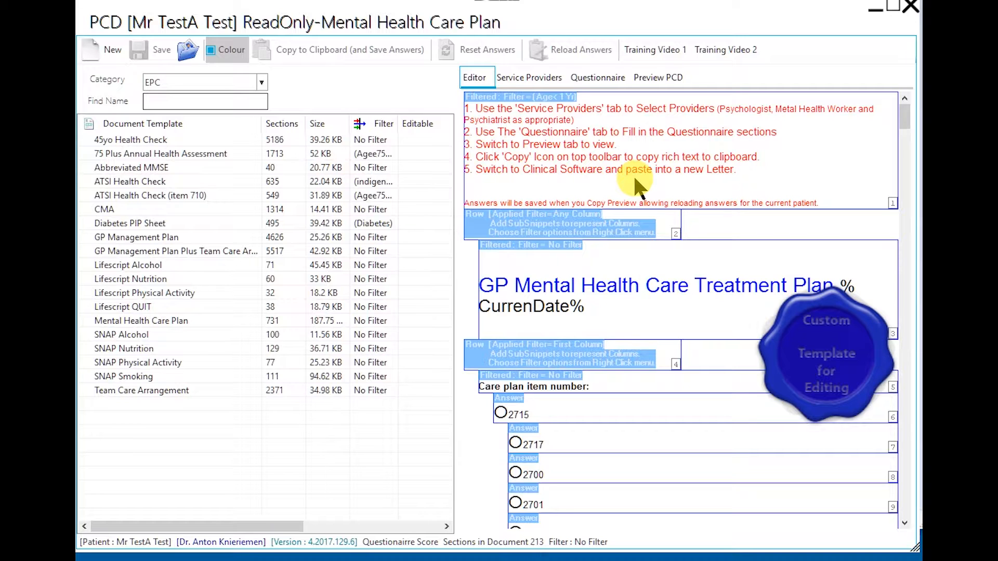
click(529, 78)
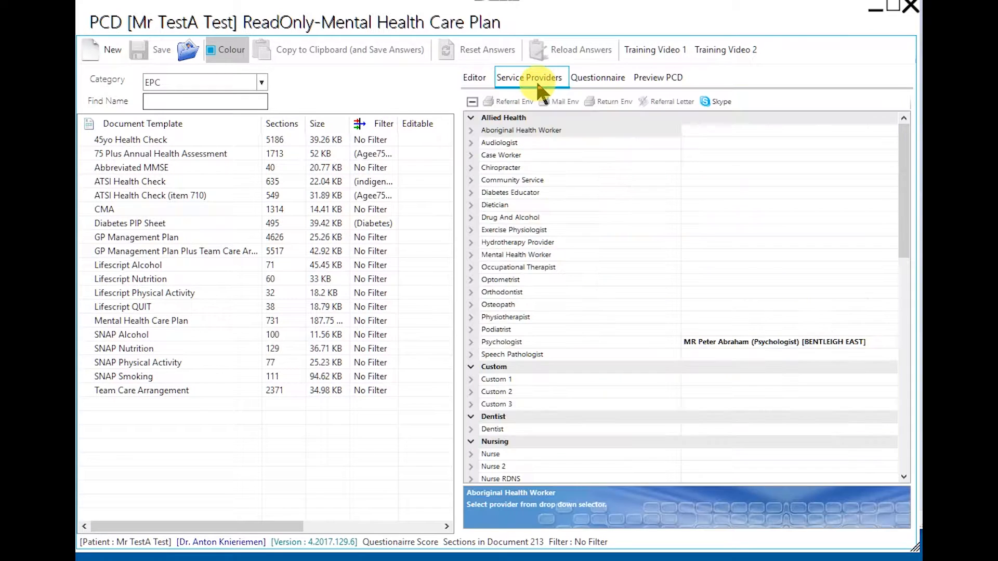
Step: Change the Psychologist service provider to the psychiatrist/physician located in Toorak
click(604, 341)
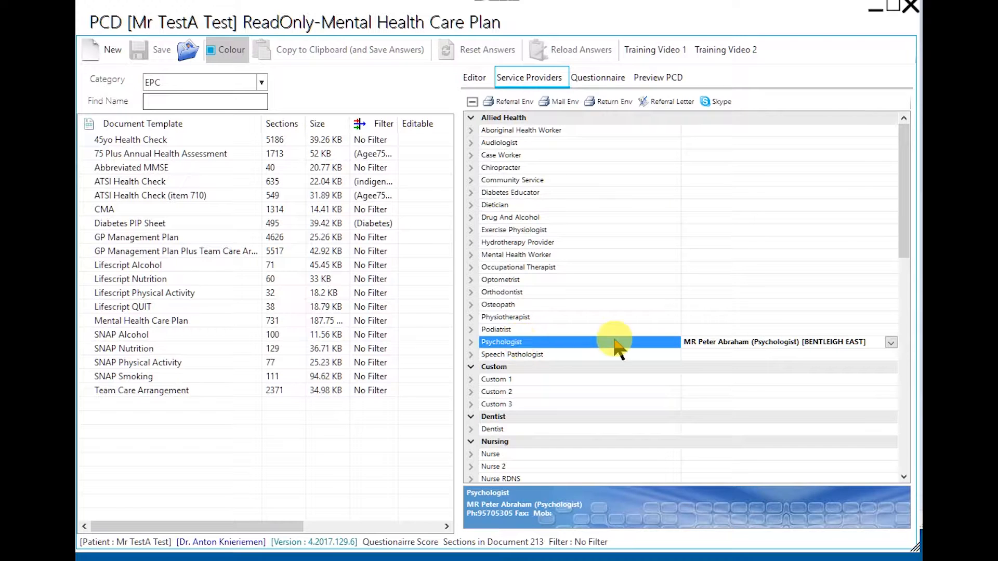
click(890, 343)
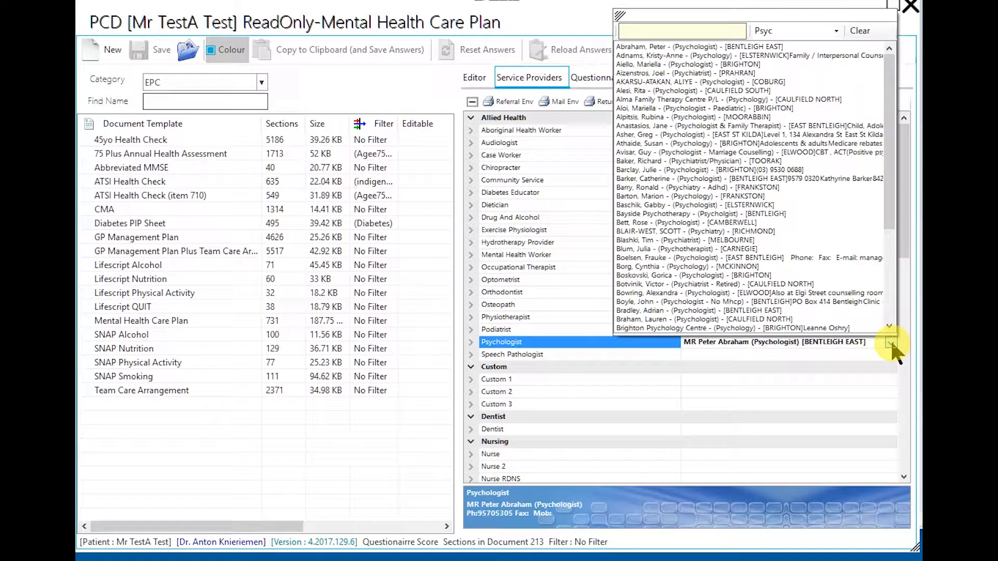
click(566, 350)
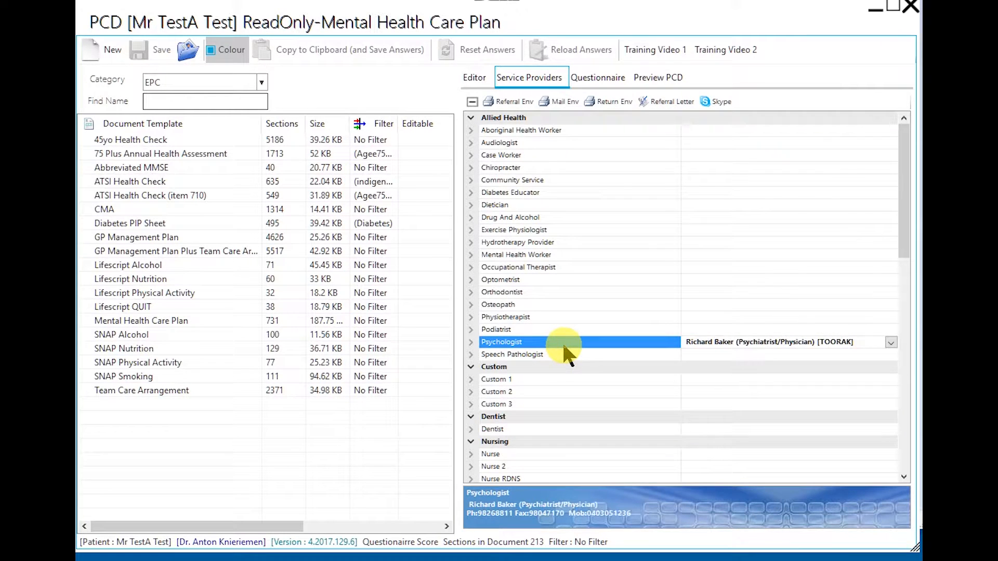
Step: Clear the Psychologist entry and assign the psychologist and family therapist located in East Bentleigh
click(891, 342)
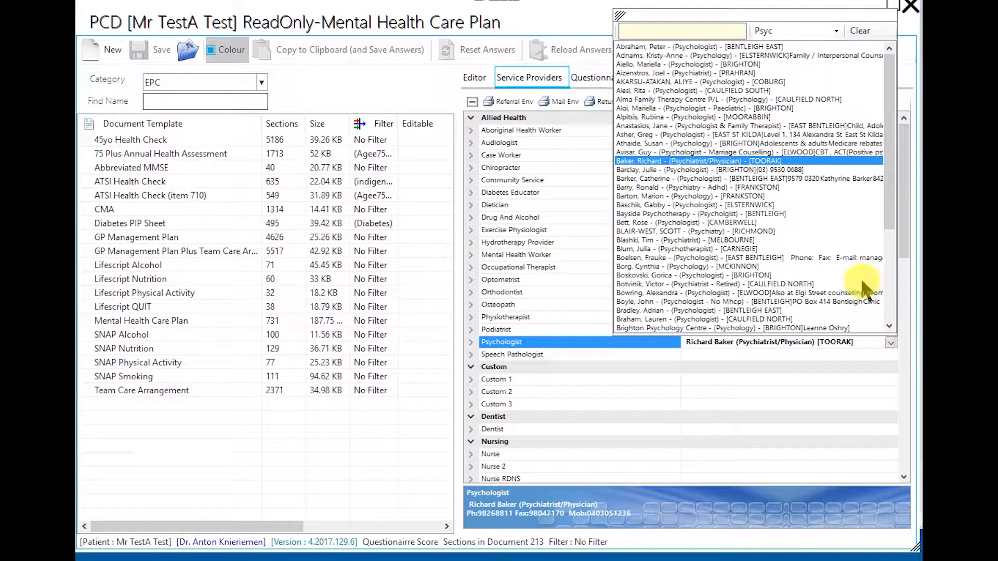
click(865, 36)
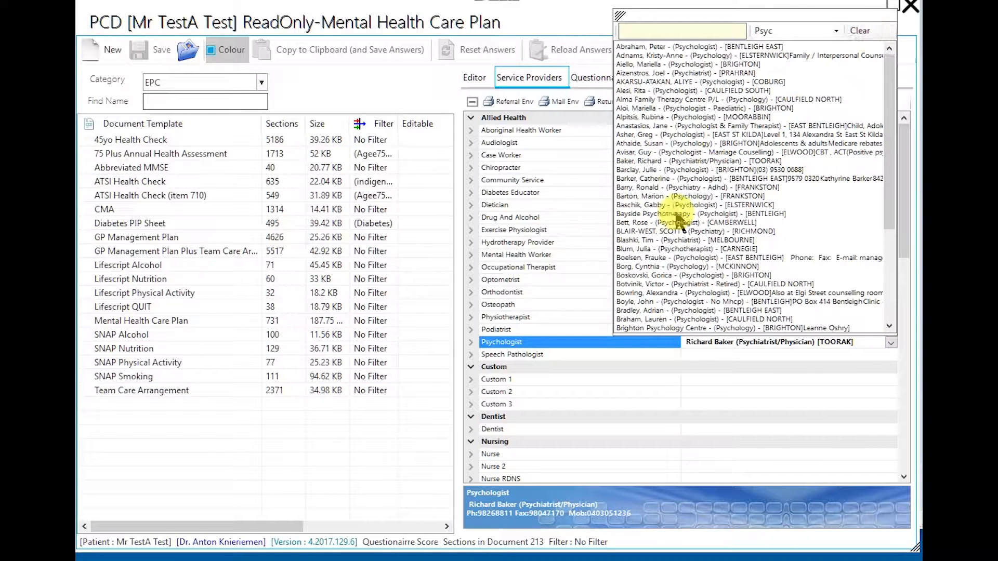
click(578, 343)
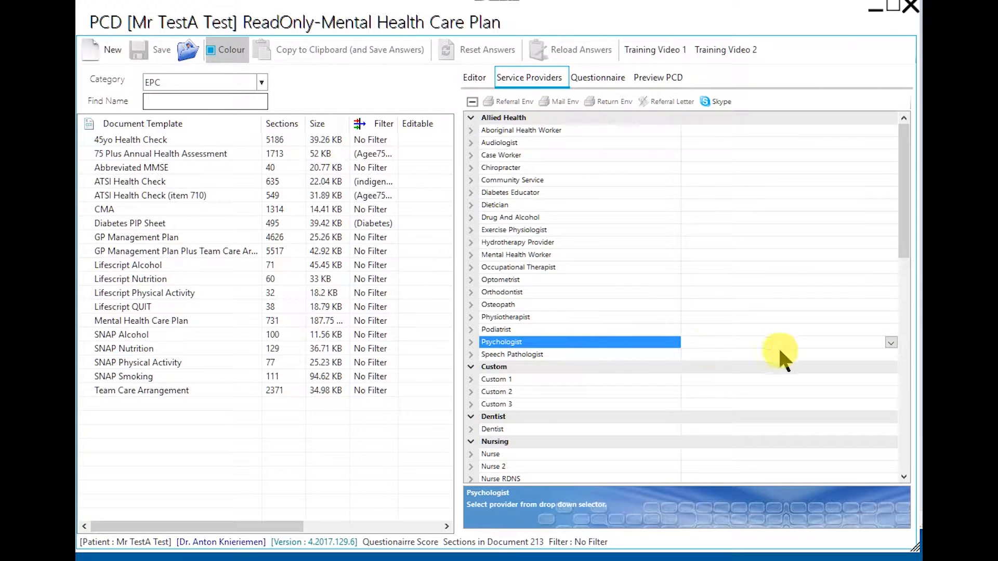
click(891, 343)
click(712, 126)
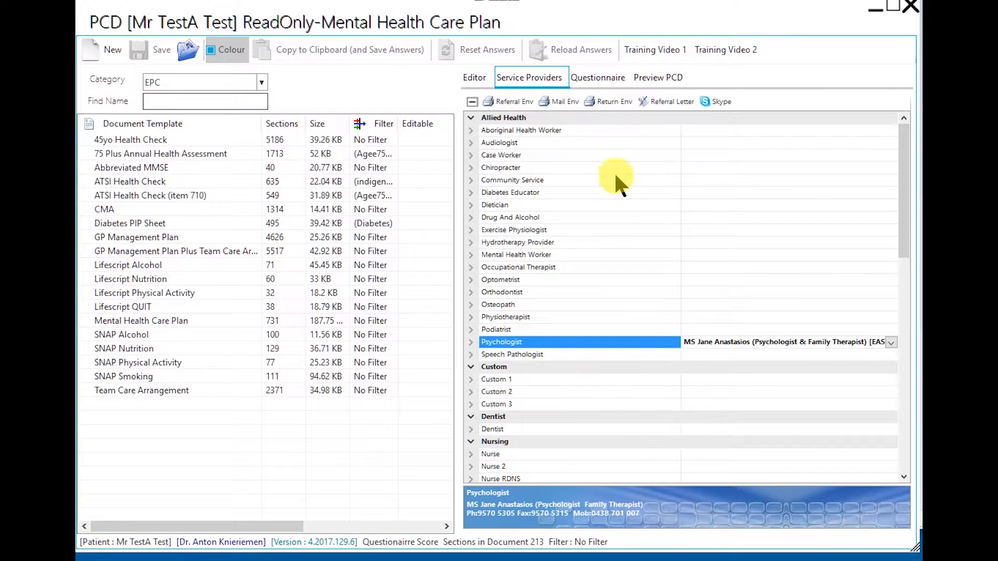
Step: In the questionnaire, choose care plan item 2717, permission Yes, interpreter required No and information withheld No
click(592, 78)
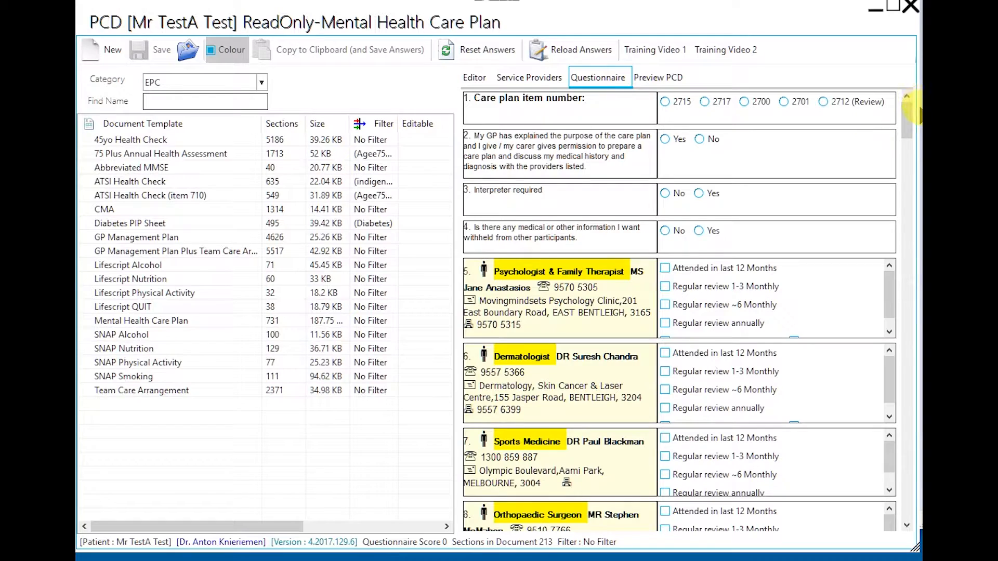
mouse_move(915, 117)
mouse_down()
mouse_move(907, 216)
mouse_move(919, 445)
mouse_move(918, 103)
mouse_up()
click(587, 201)
click(705, 102)
click(666, 139)
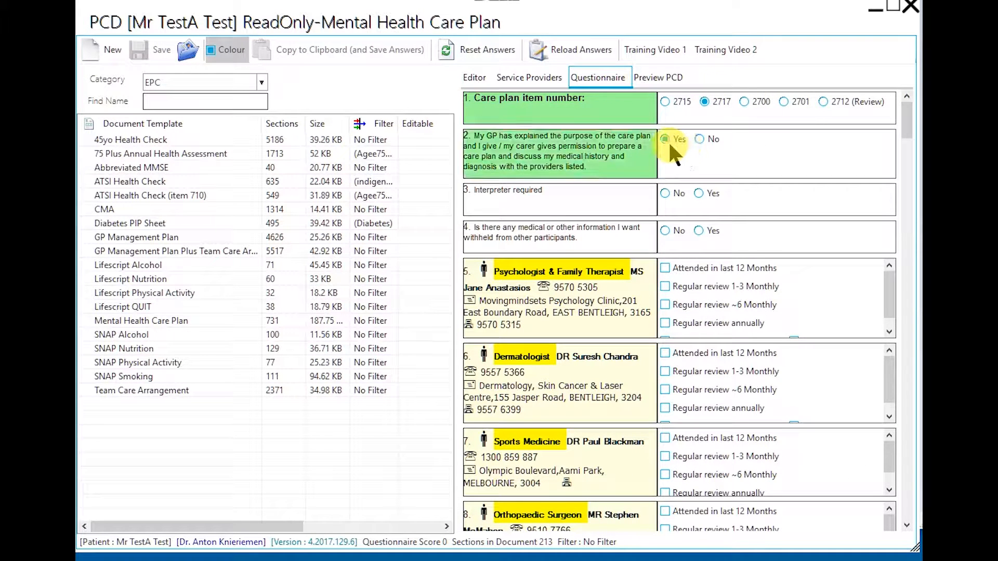
click(666, 194)
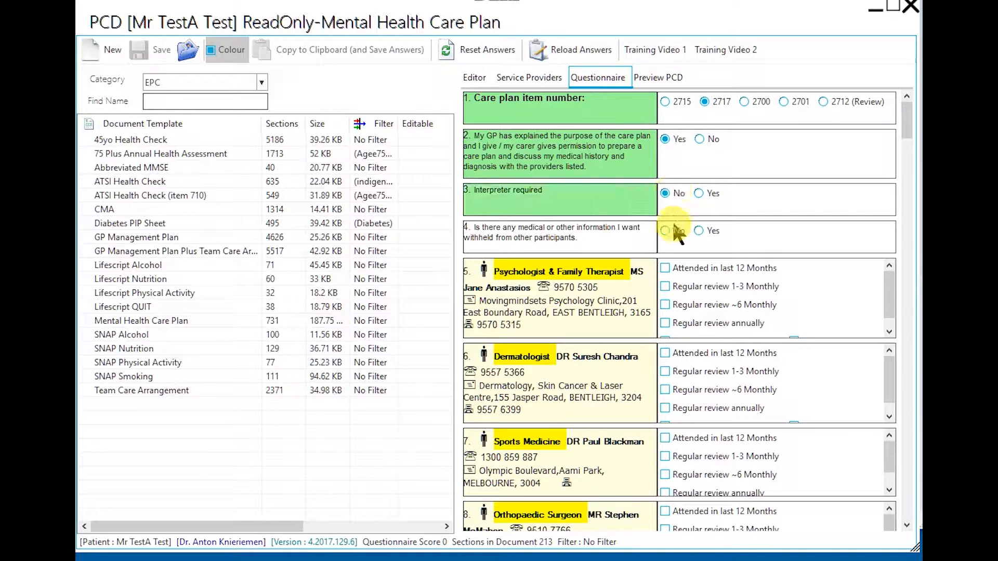
click(674, 226)
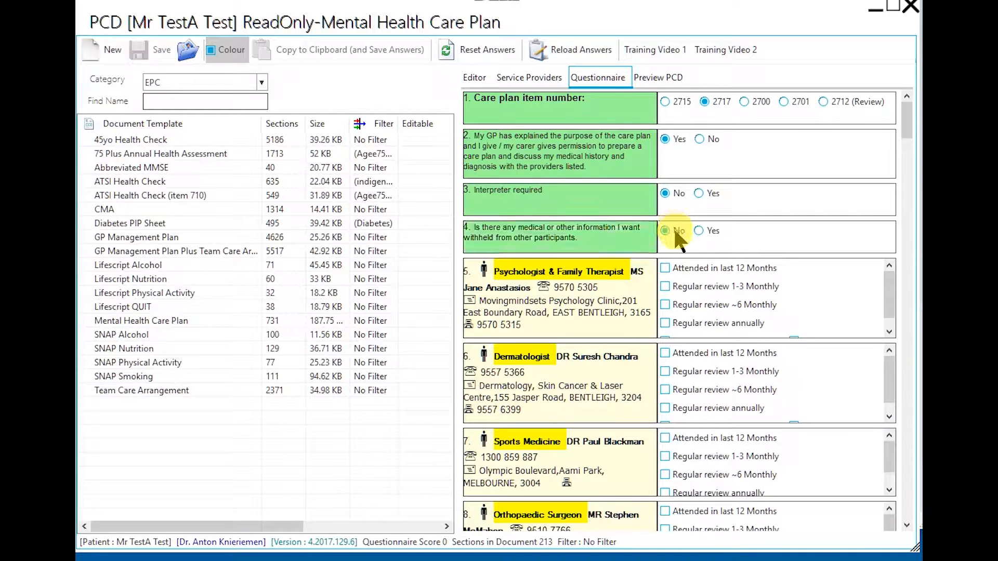
Step: Mark all four listed providers as attended in last 12 months, with regular review 1-3 monthly for the psychologist
click(699, 267)
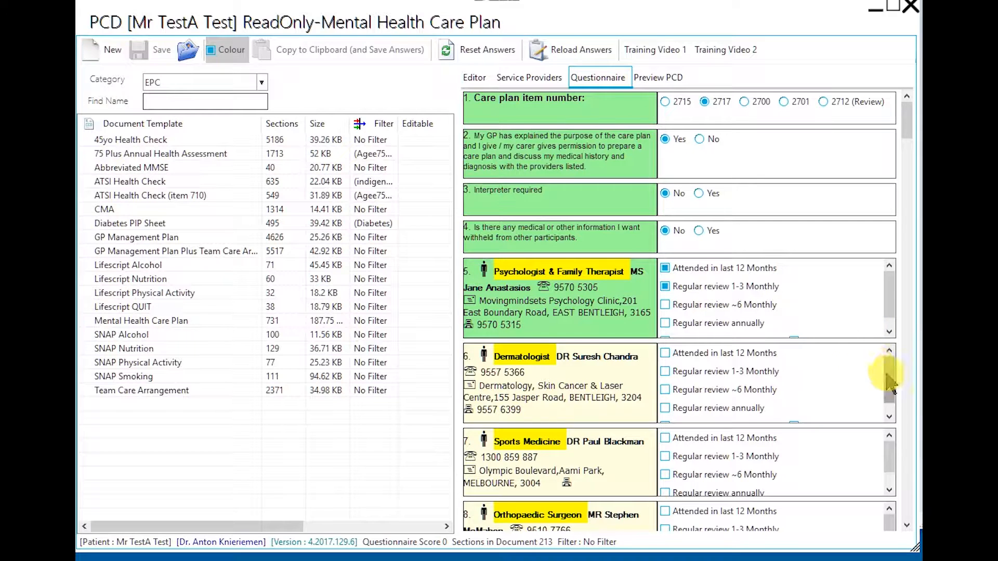
click(706, 353)
click(730, 439)
scroll(780, 494, down, 2)
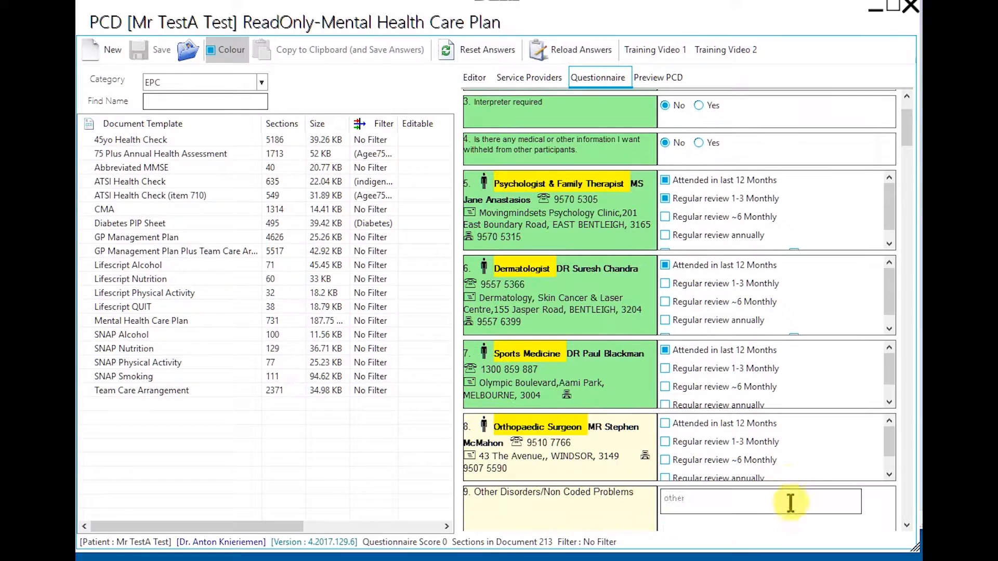
click(725, 424)
scroll(764, 478, down, 3)
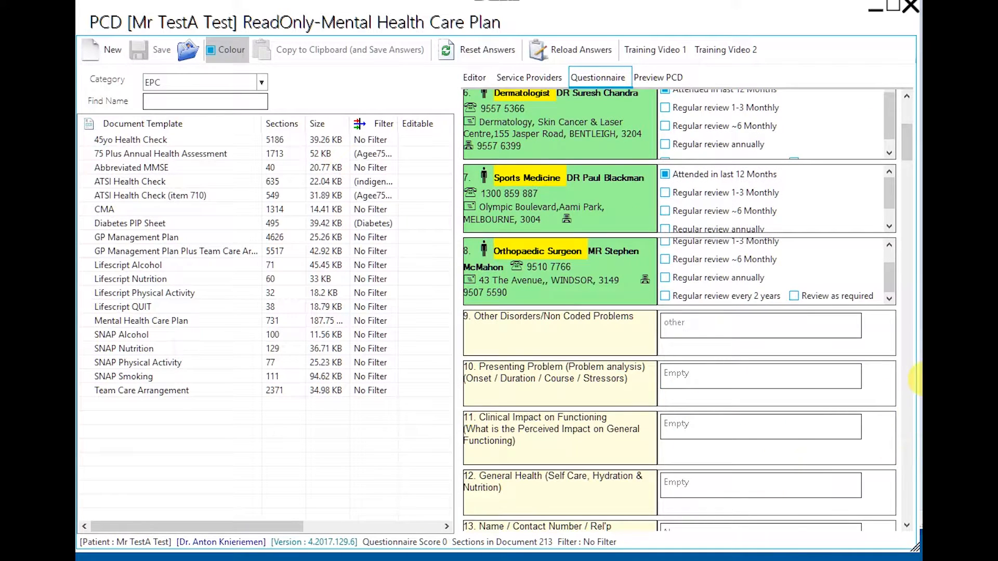
Step: Look through the questions on presenting problem, clinical impact, general health, family support, education and history
drag(916, 171, 915, 150)
click(681, 192)
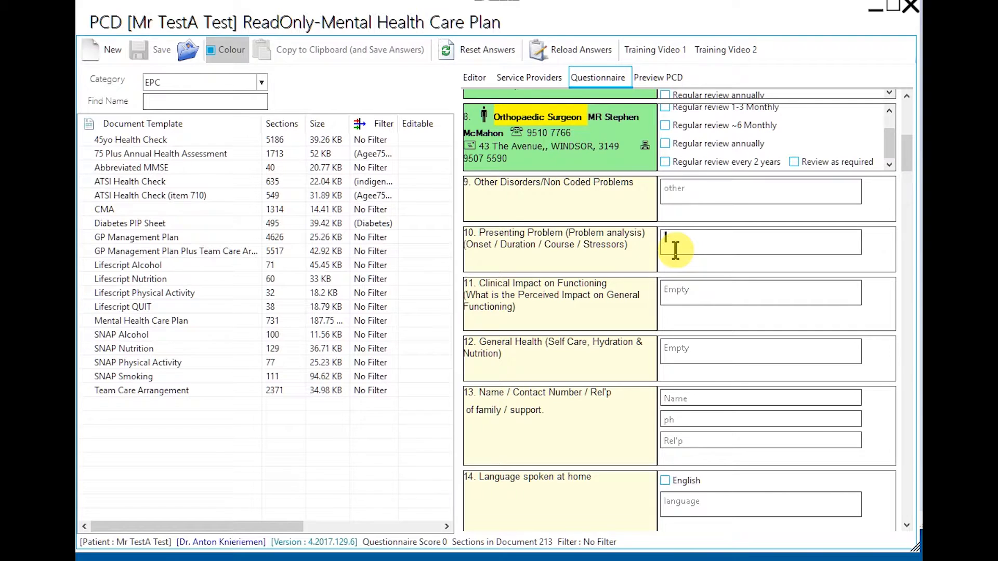
click(678, 300)
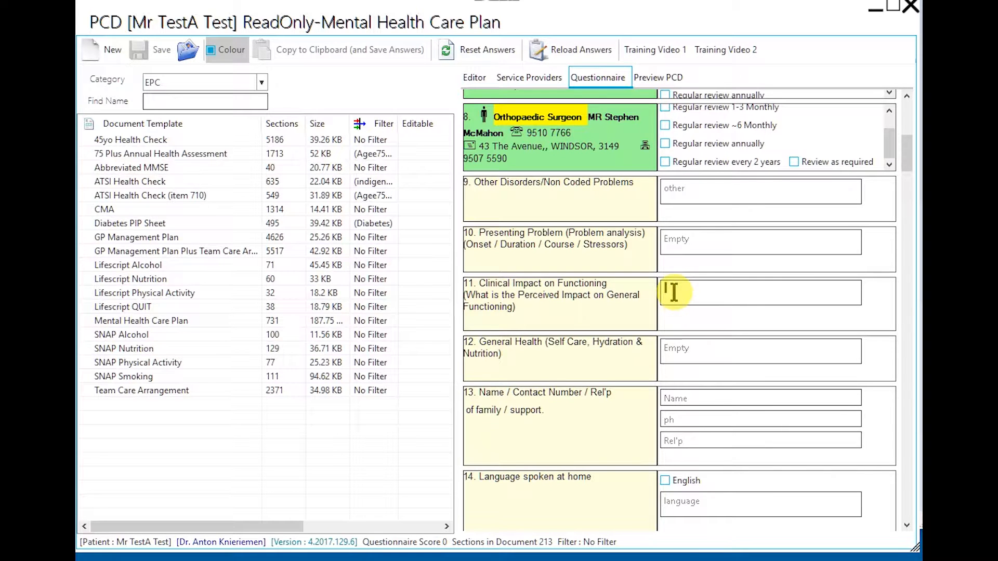
click(679, 347)
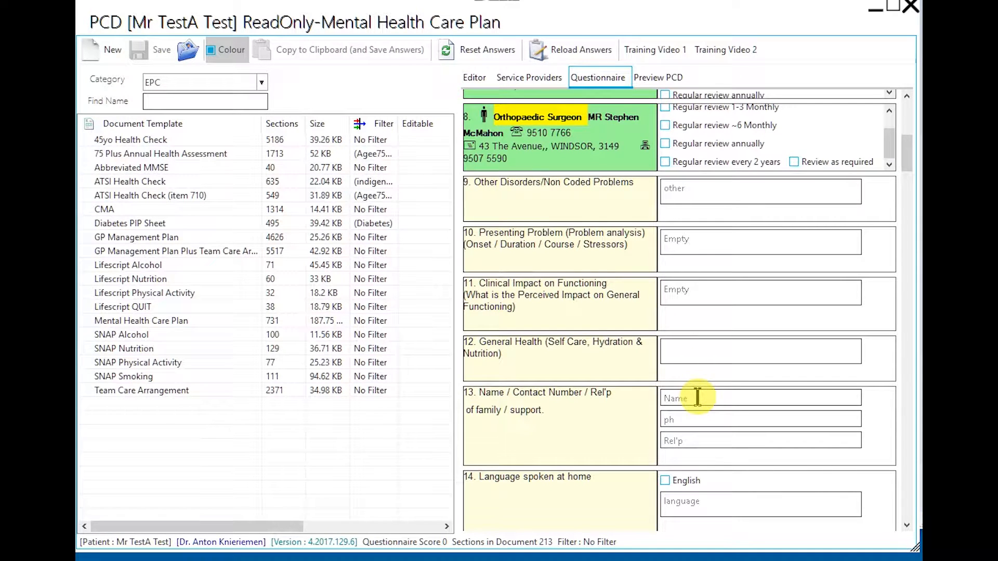
scroll(728, 467, down, 6)
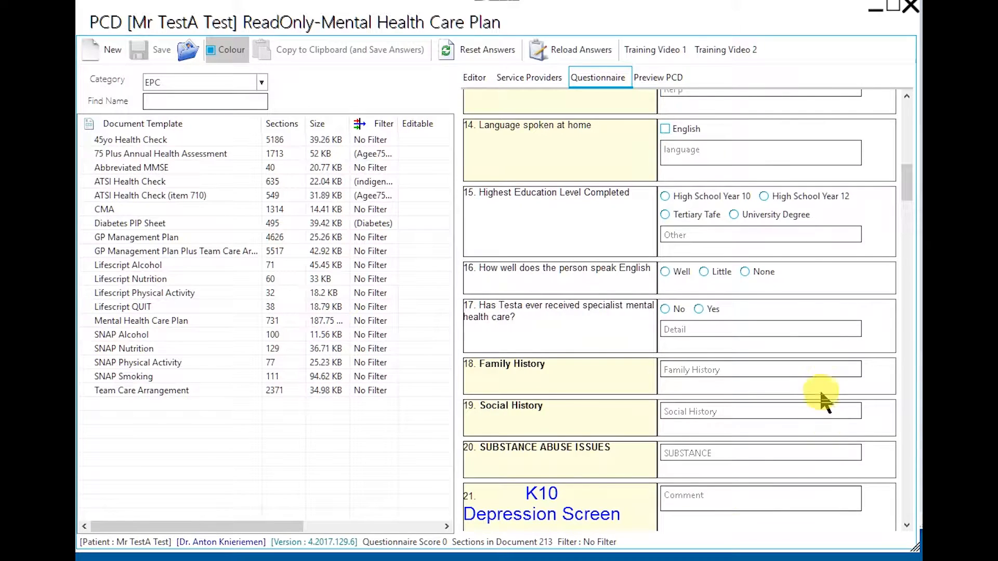
scroll(691, 138, up, 2)
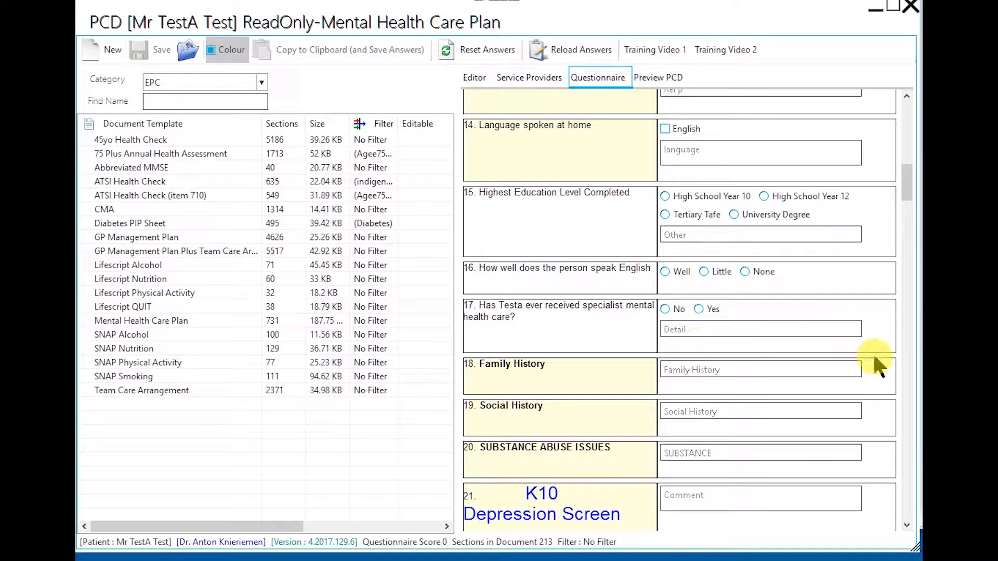
drag(906, 185, 906, 212)
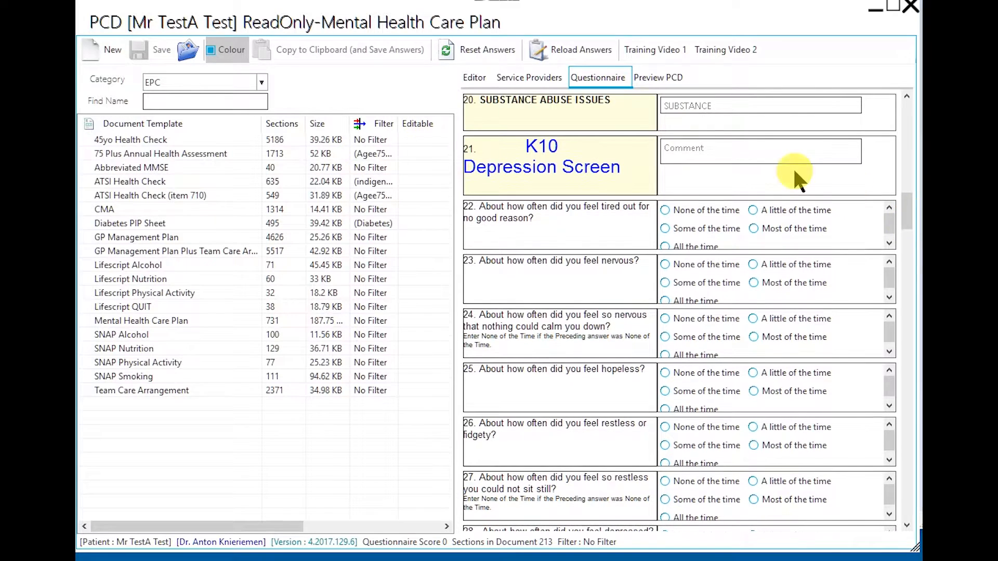
Step: Try the sample text "k,hmkgjhjh" as the Substance Abuse Issues answer, then delete it
click(707, 106)
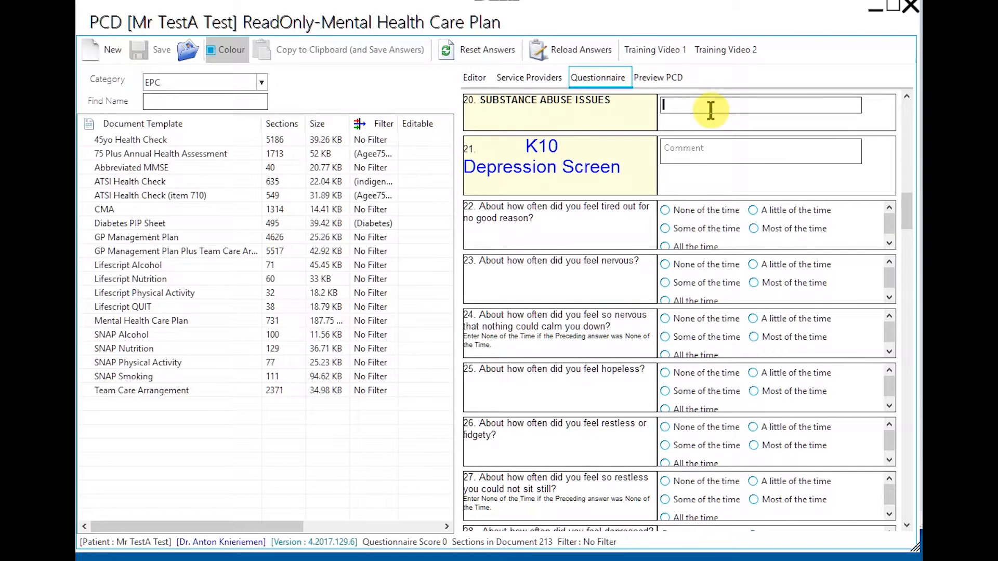
text(k,hmkgjhjh)
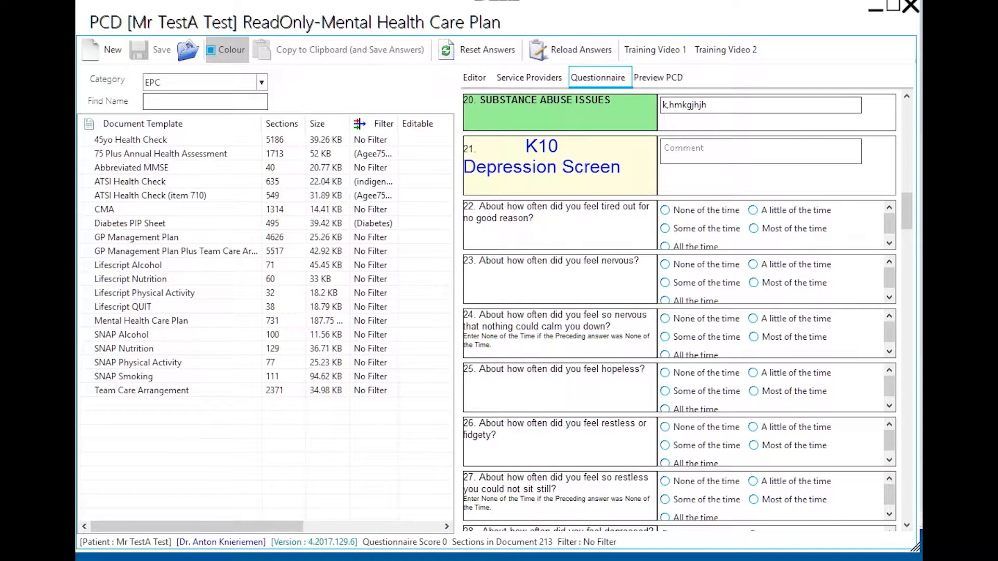
triple_click(708, 104)
key(ctrl+x)
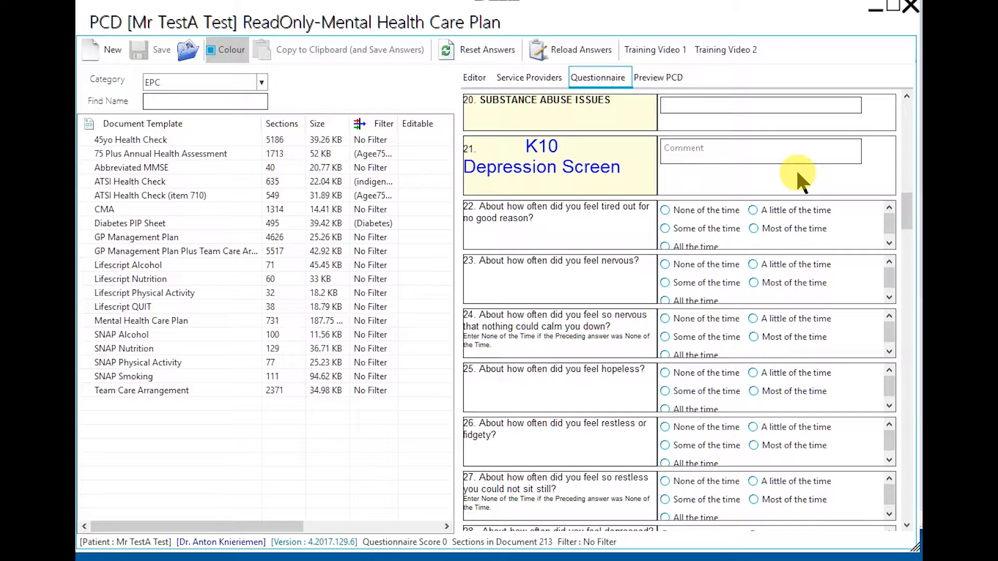
key(ctrl+v)
triple_click(724, 104)
key(Delete)
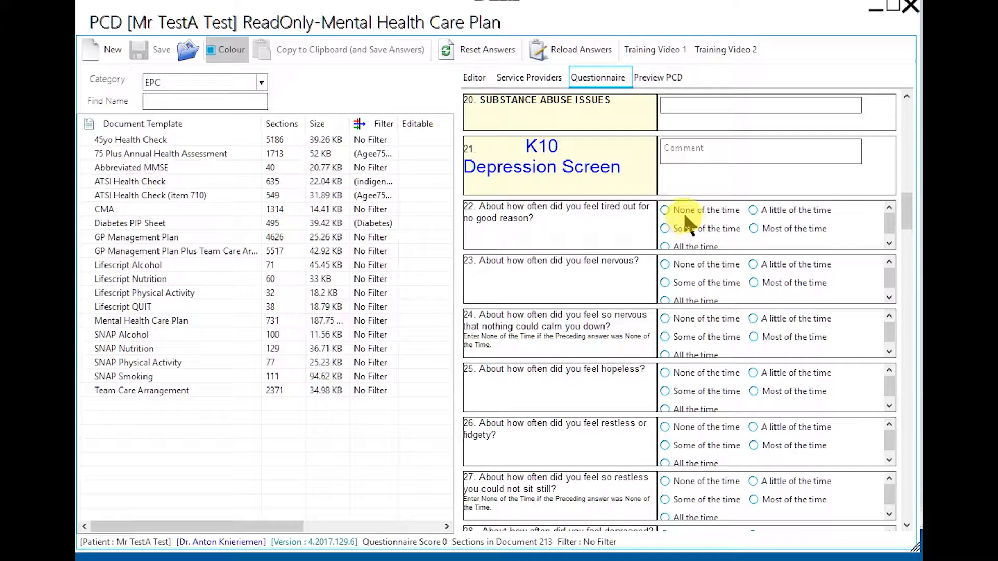
Step: Enlarge the window to check the remaining questions, and generate the preview of the care plan
drag(916, 548, 859, 368)
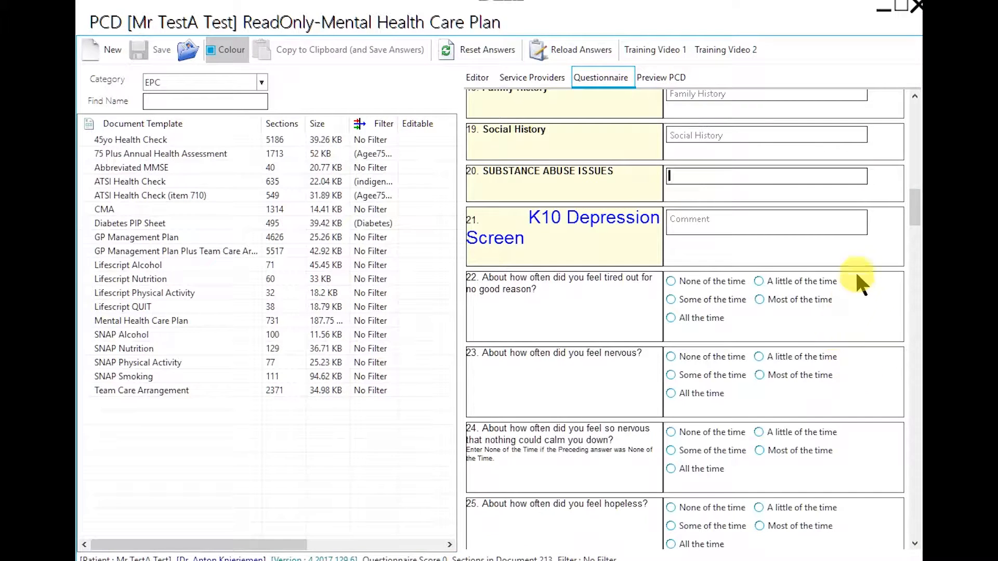
drag(917, 204, 917, 451)
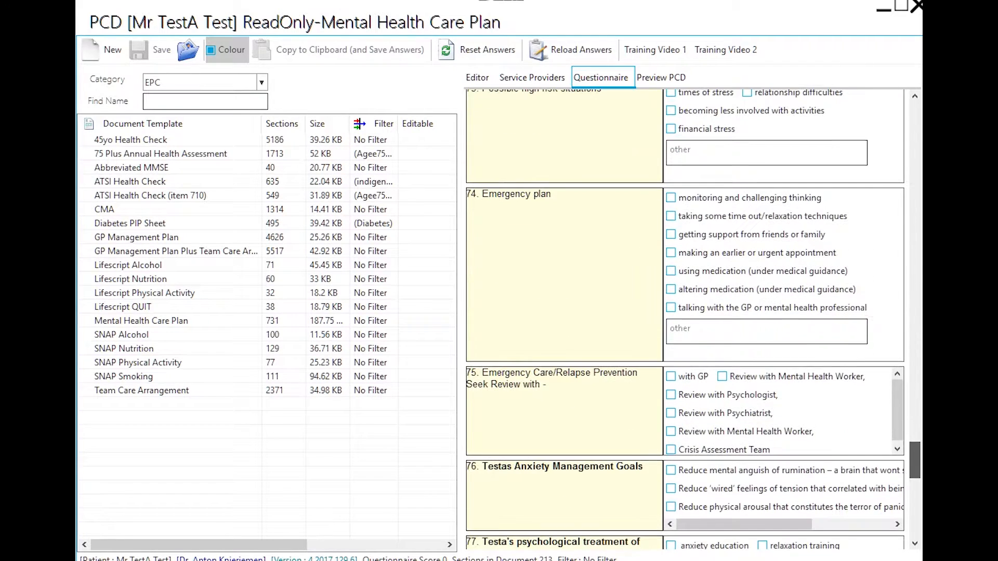
click(668, 82)
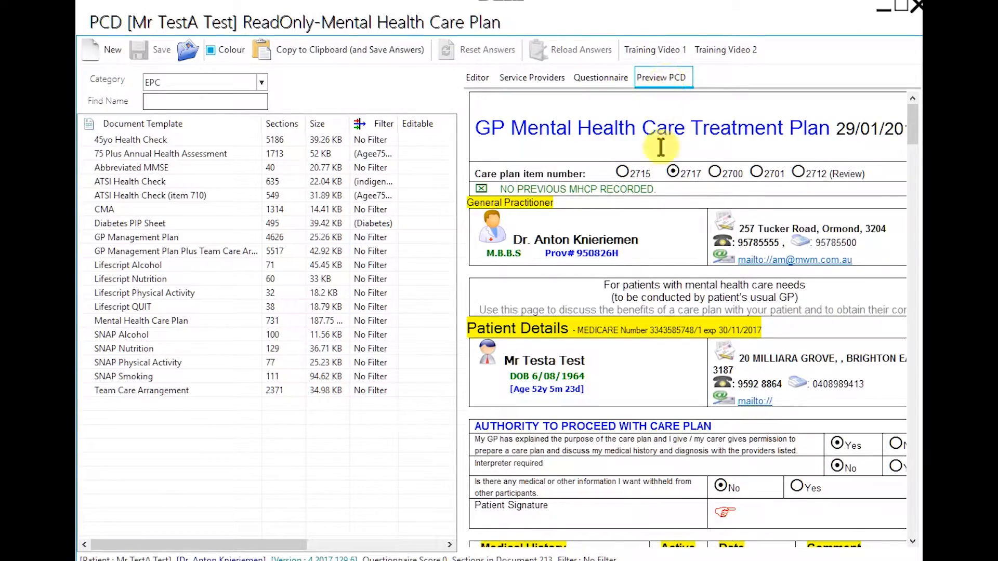
Step: Copy the previewed care plan to the clipboard, saving its answers, and paste it into the blank word processor document
drag(912, 127, 915, 258)
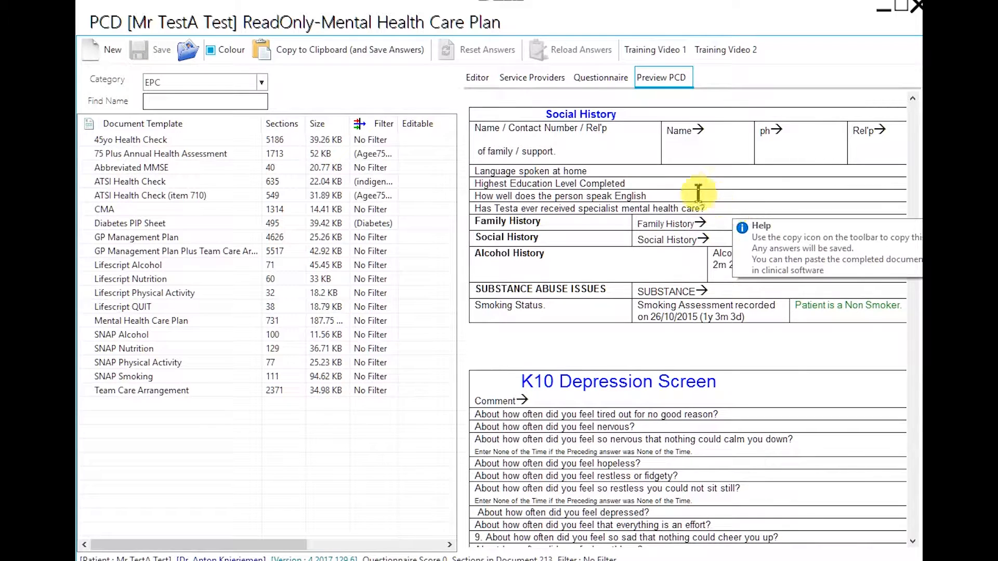
click(667, 171)
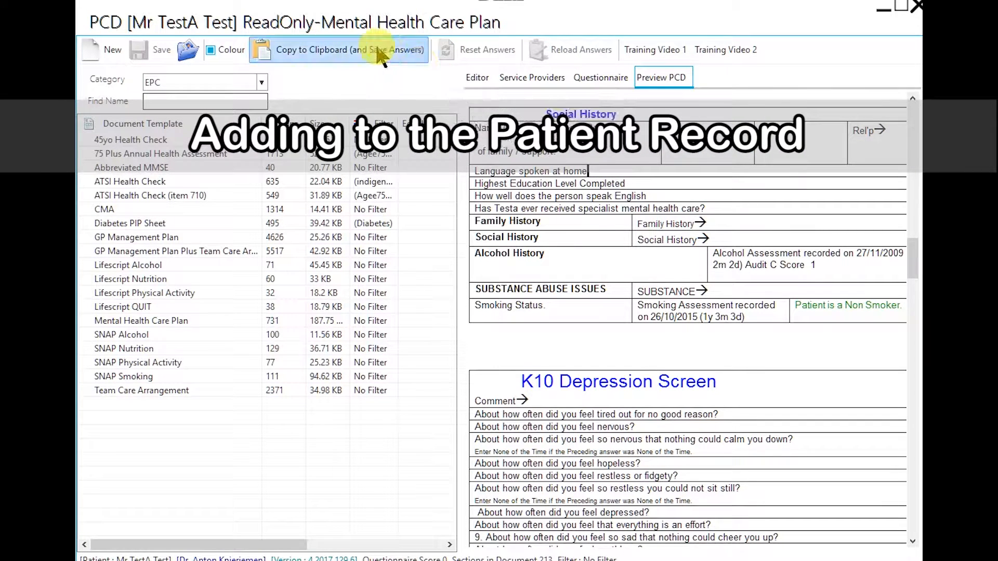
click(347, 56)
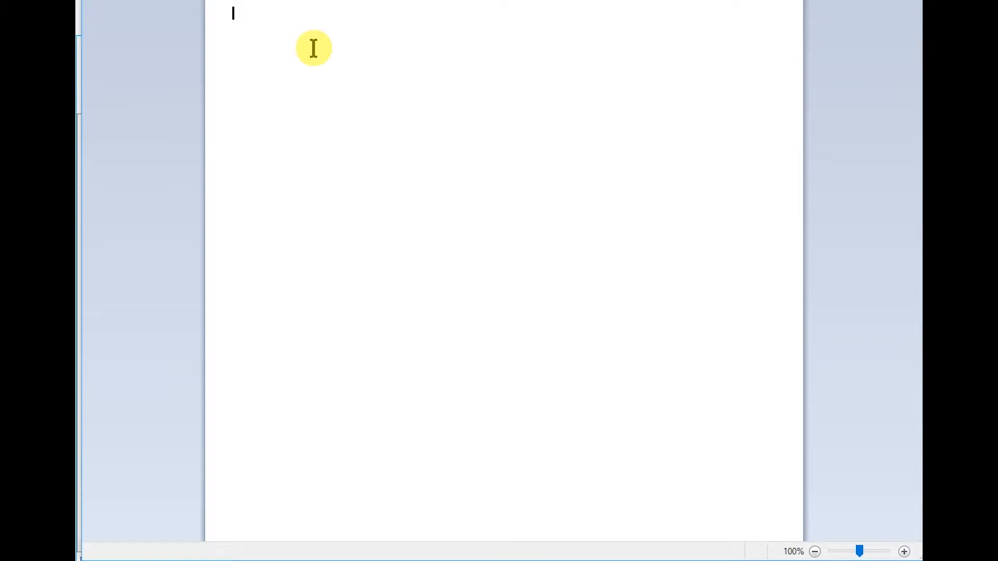
right_click(314, 48)
click(349, 89)
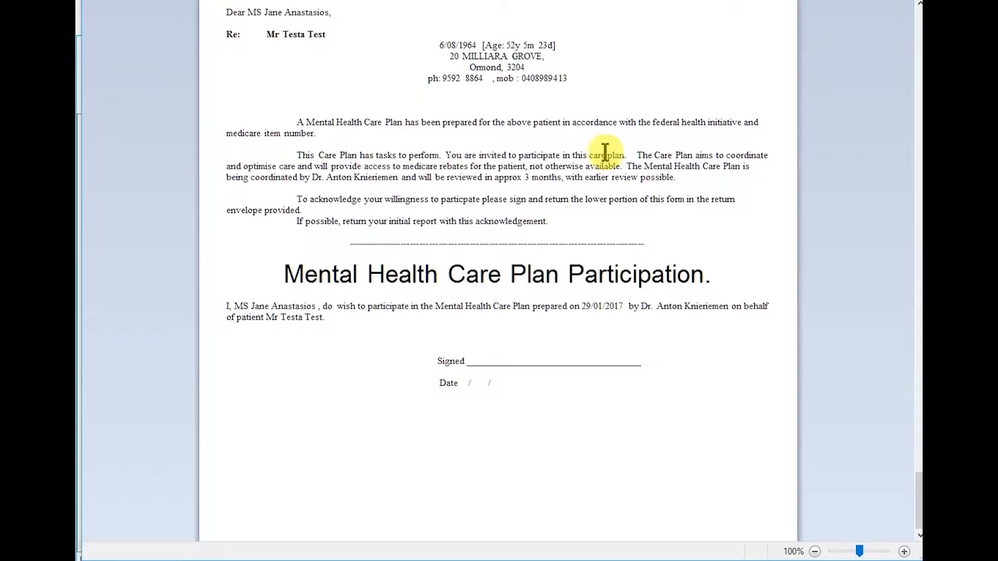
Step: Look through the pasted care plan from its title to the service providers and main diagnosis sections, and close the document
mouse_move(915, 507)
mouse_down()
mouse_move(916, 21)
mouse_move(918, 509)
mouse_move(913, 34)
mouse_up()
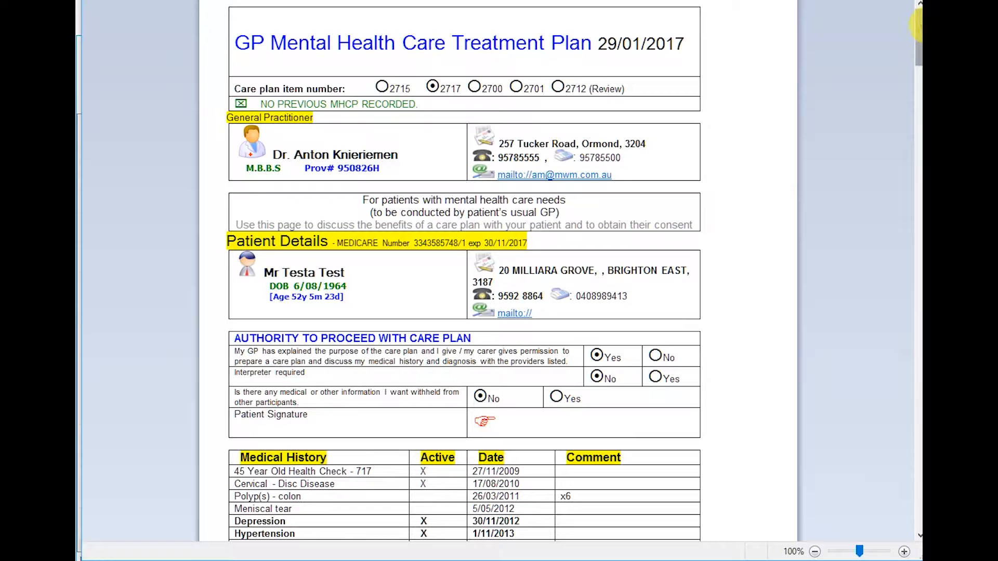
drag(913, 27, 919, 110)
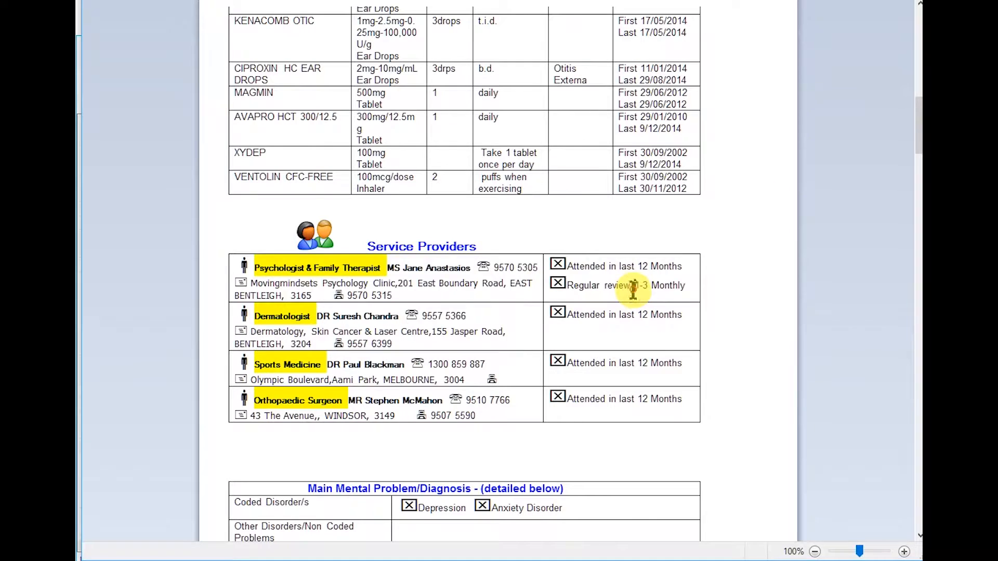
click(577, 286)
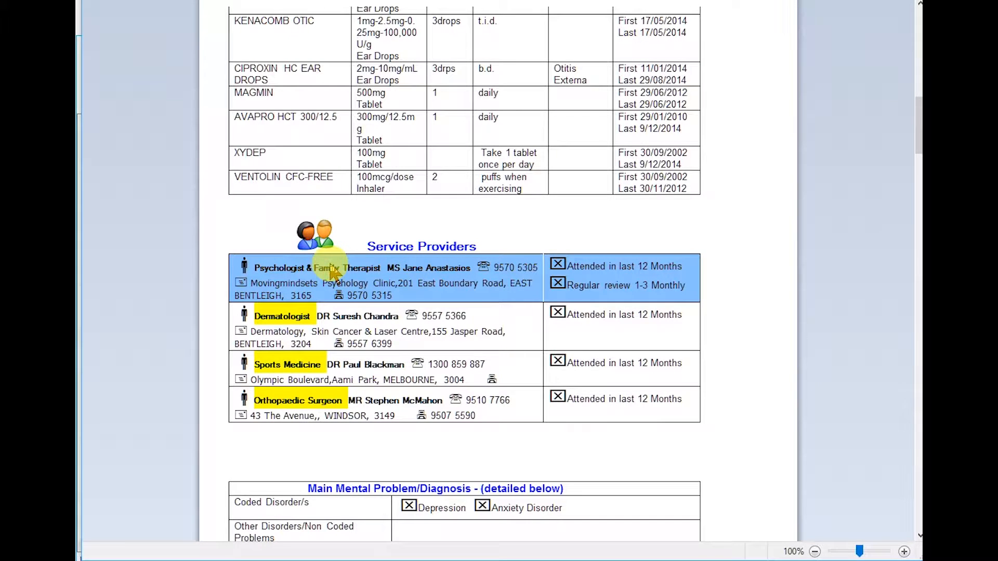
scroll(330, 270, down, 5)
click(427, 221)
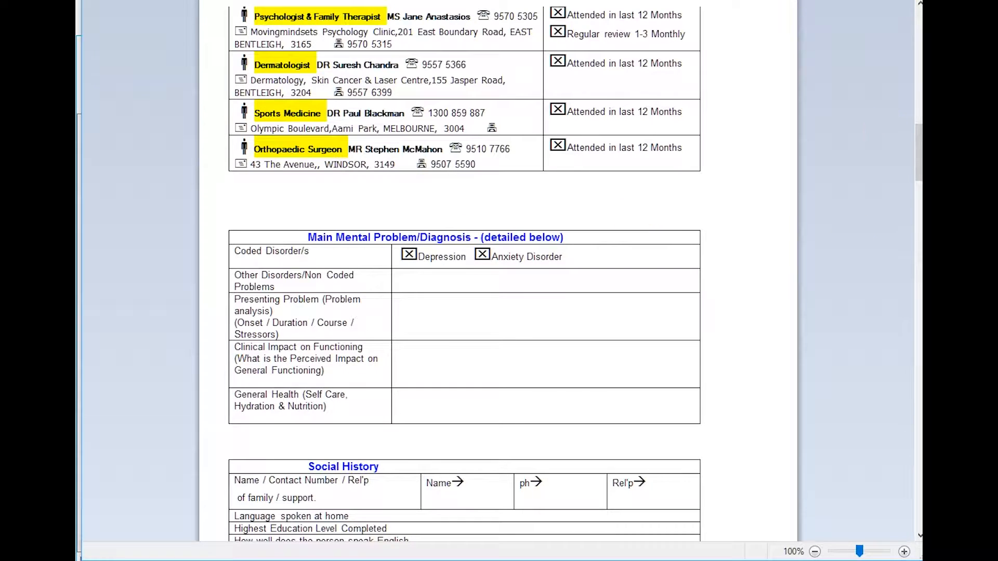
key(alt+F4)
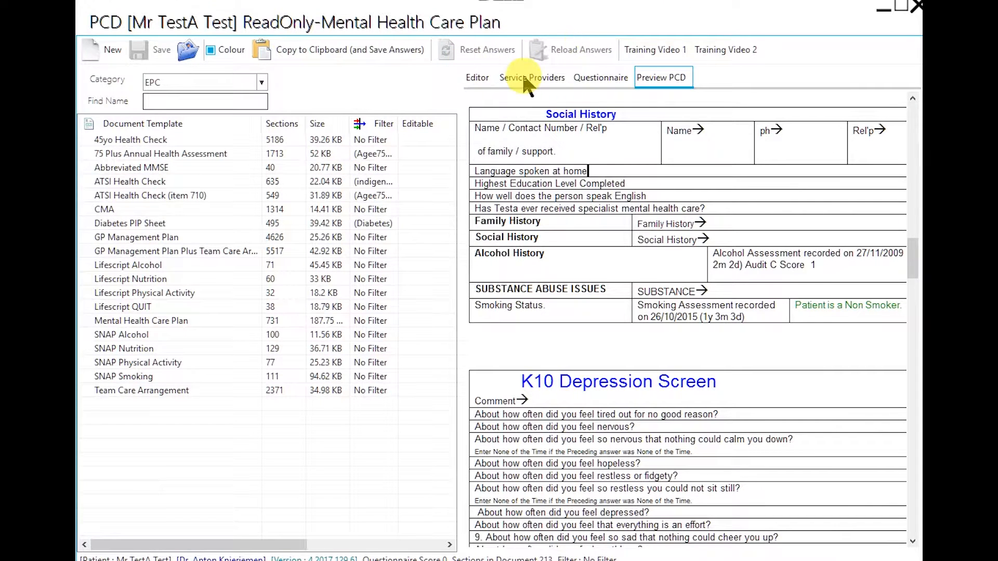
Step: Return to the care plan questionnaire, reload the saved answers and check them against the first questions
click(593, 81)
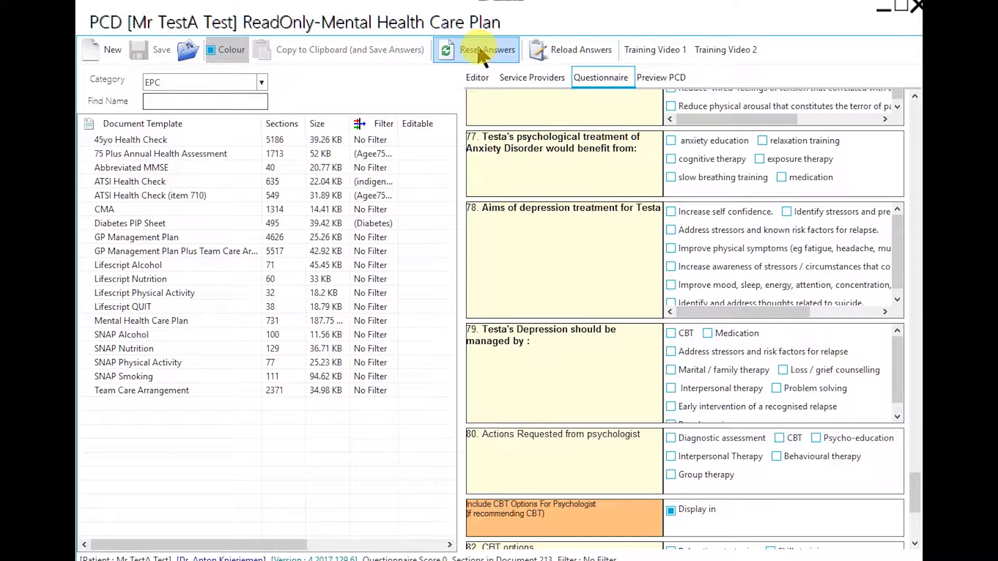
drag(914, 499, 917, 115)
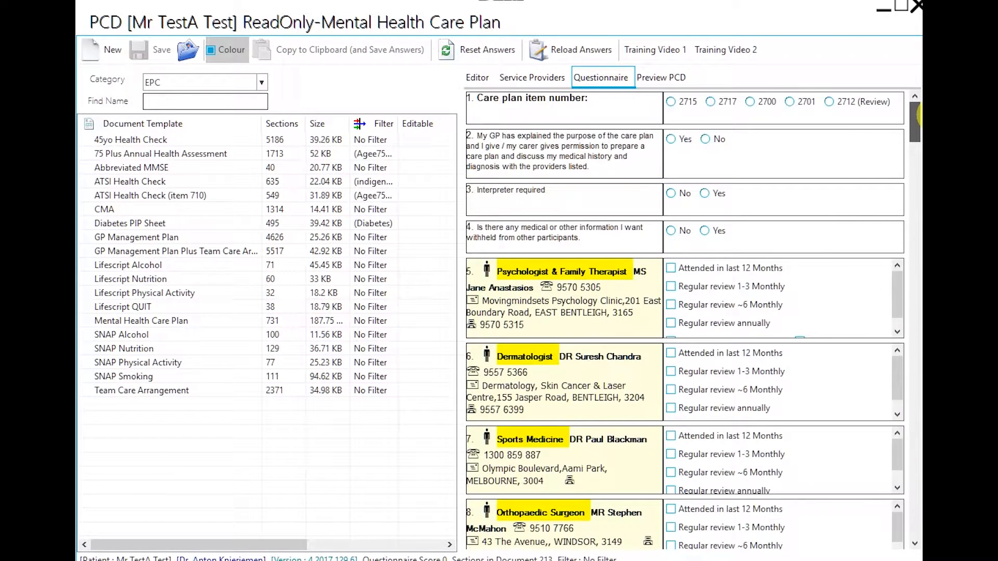
click(572, 56)
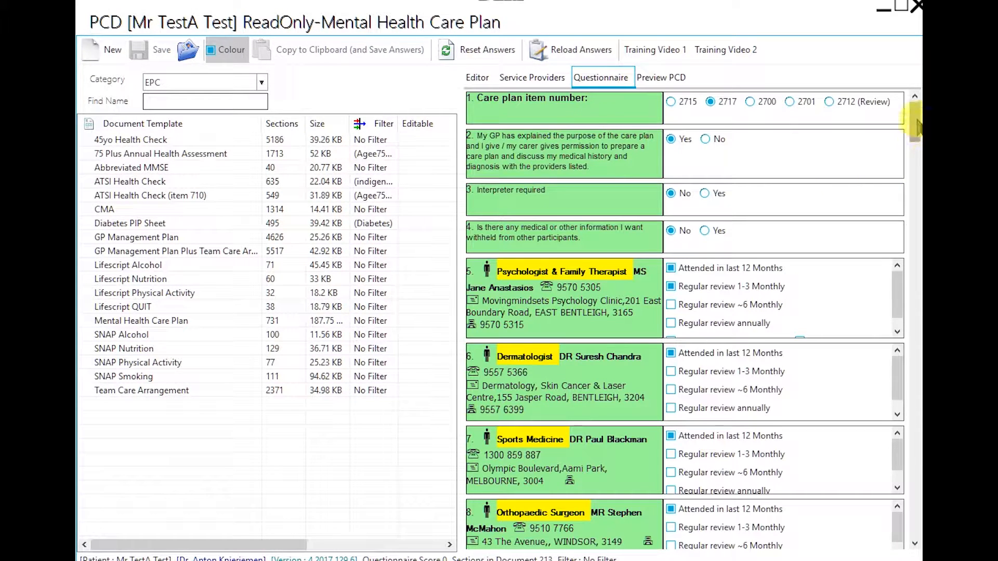
scroll(914, 126, down, 6)
scroll(903, 126, up, 6)
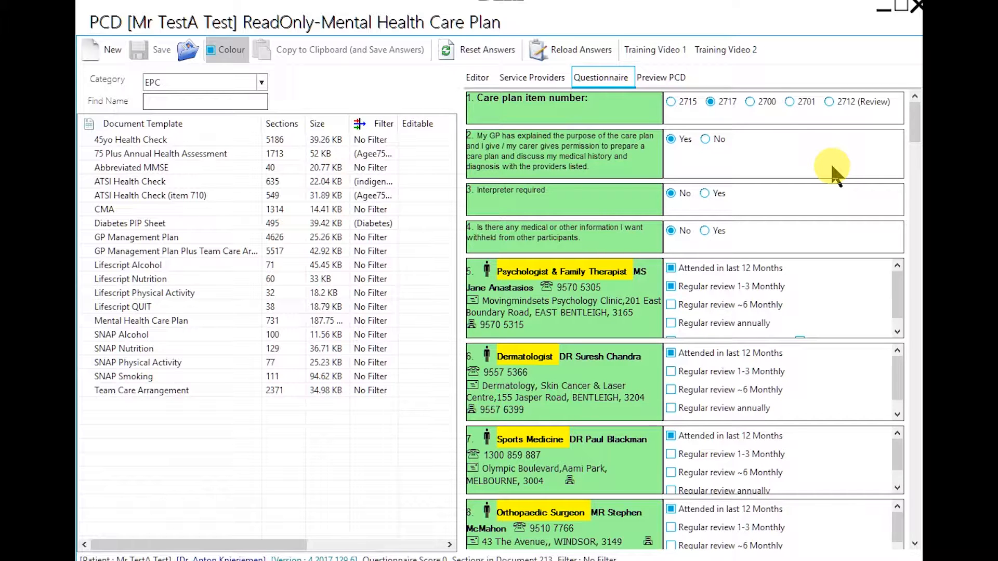
Step: Widen the window, answer the K10 question on feeling tired out with "None of the time", and regenerate the preview
drag(913, 126, 916, 225)
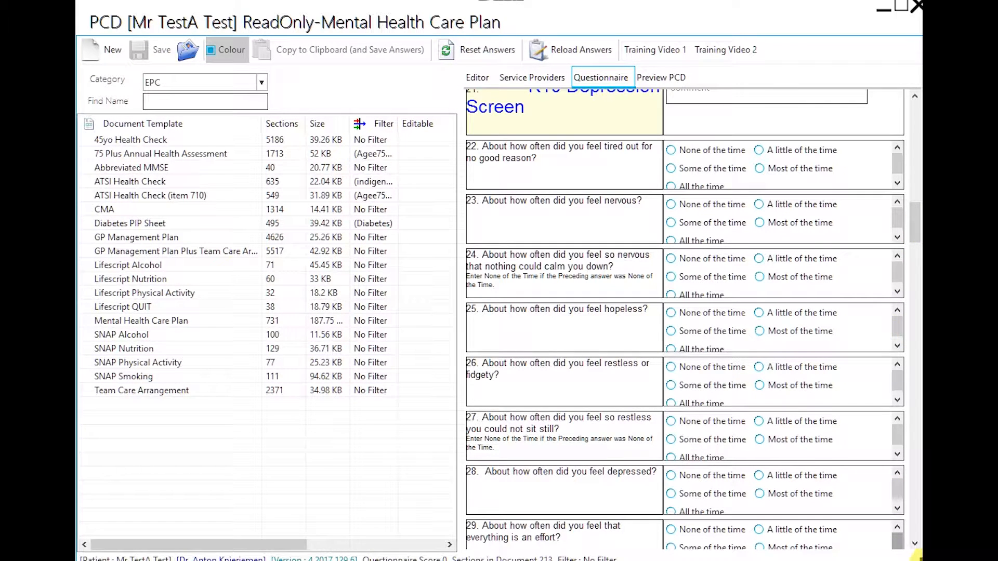
drag(915, 555, 920, 556)
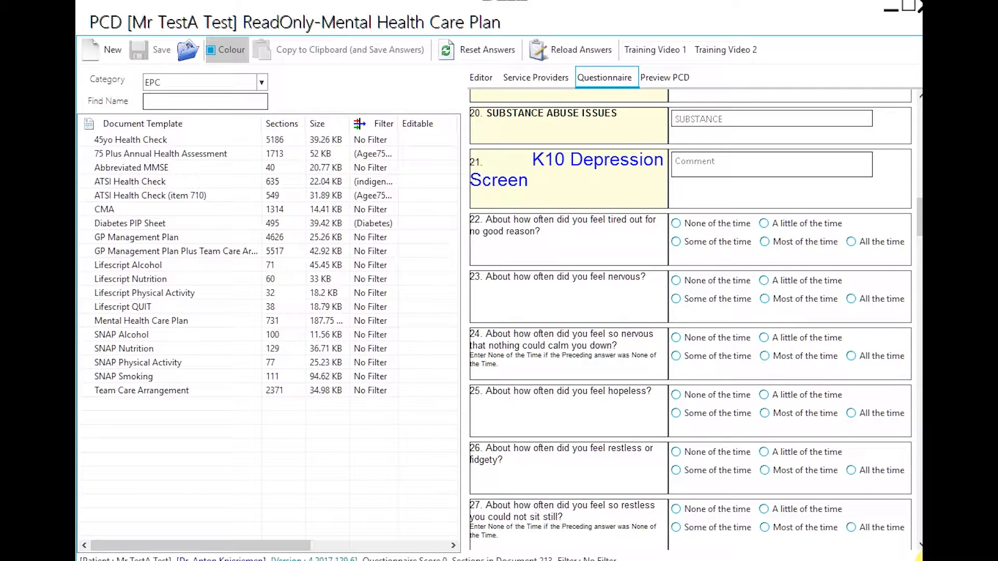
click(696, 223)
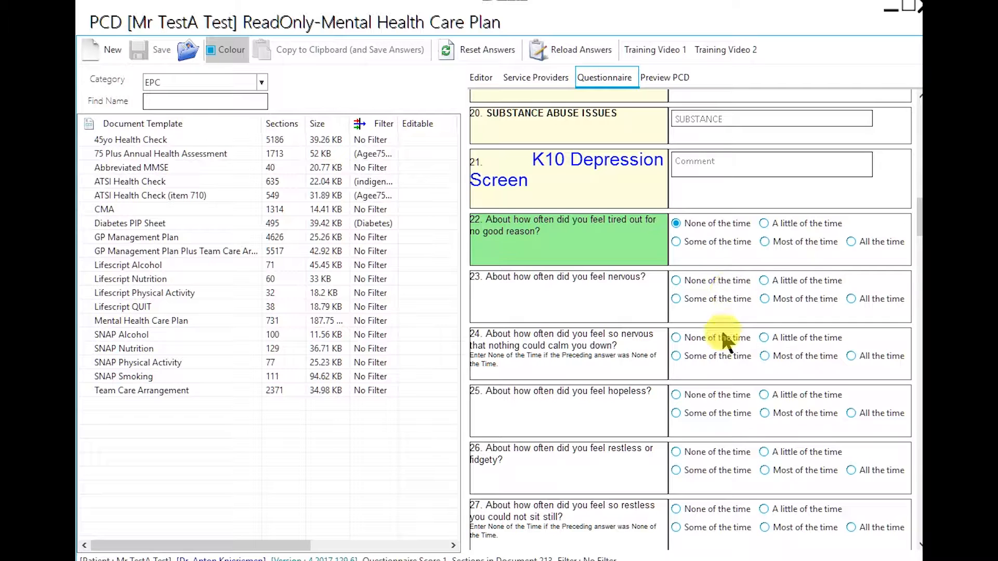
click(657, 79)
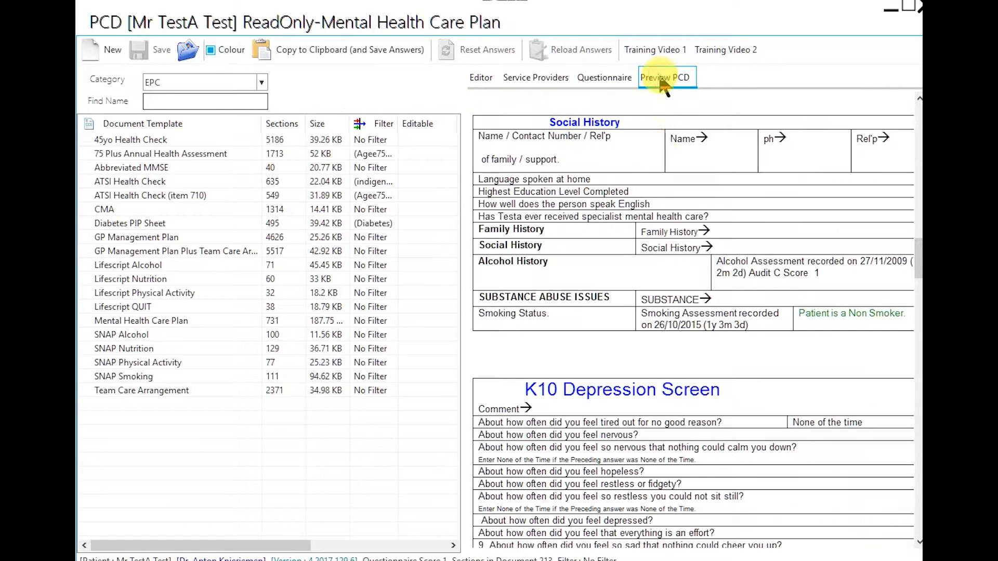